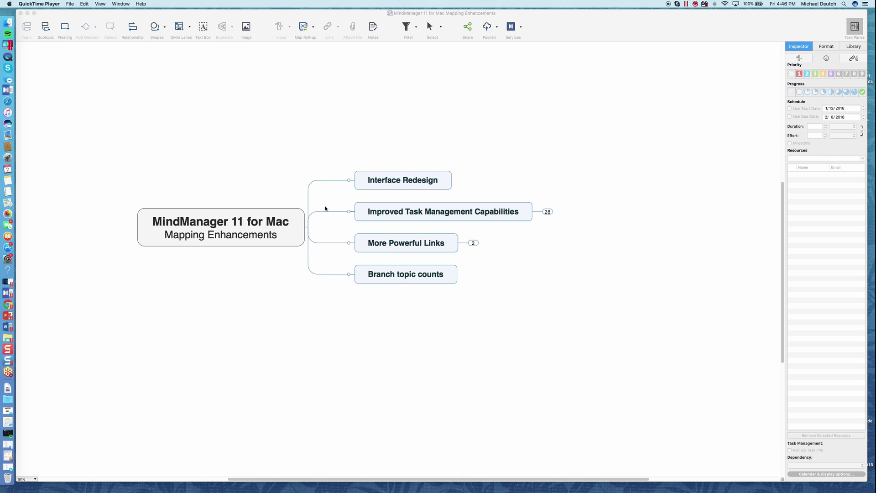
Step: Export the map in Web (HTML5 Interactive Map) format and save it to the Desktop
click(81, 82)
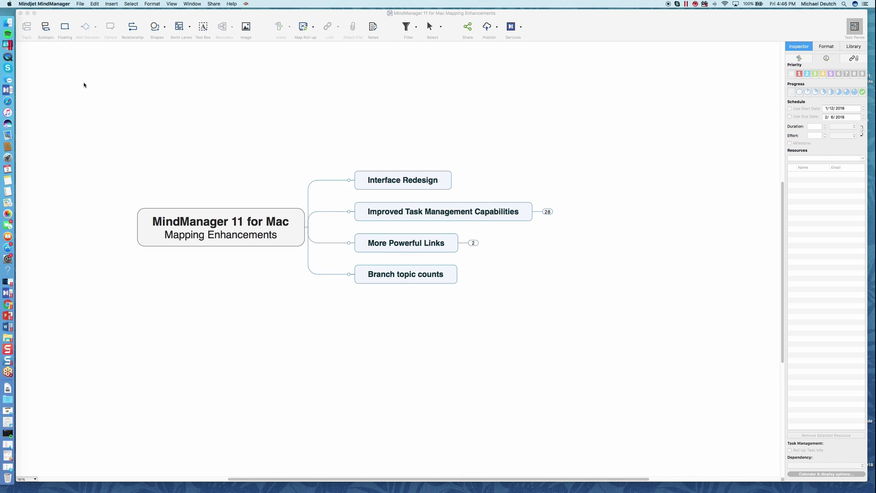
click(44, 4)
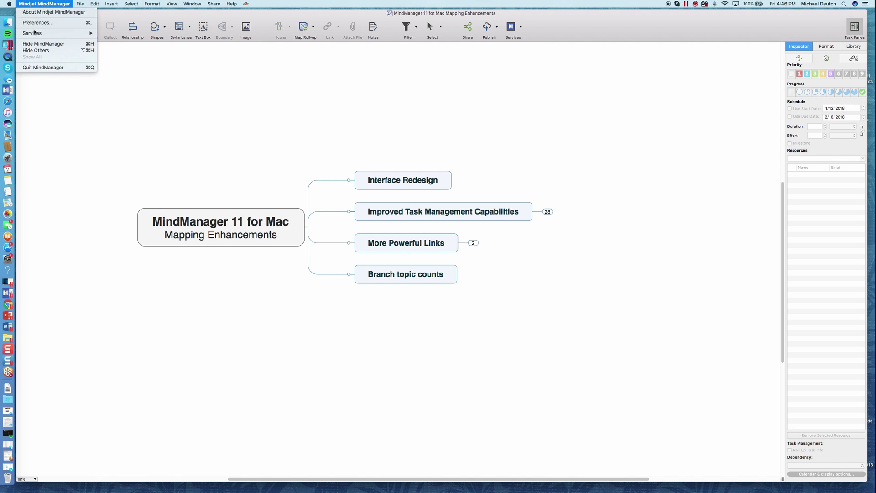
click(81, 4)
click(80, 4)
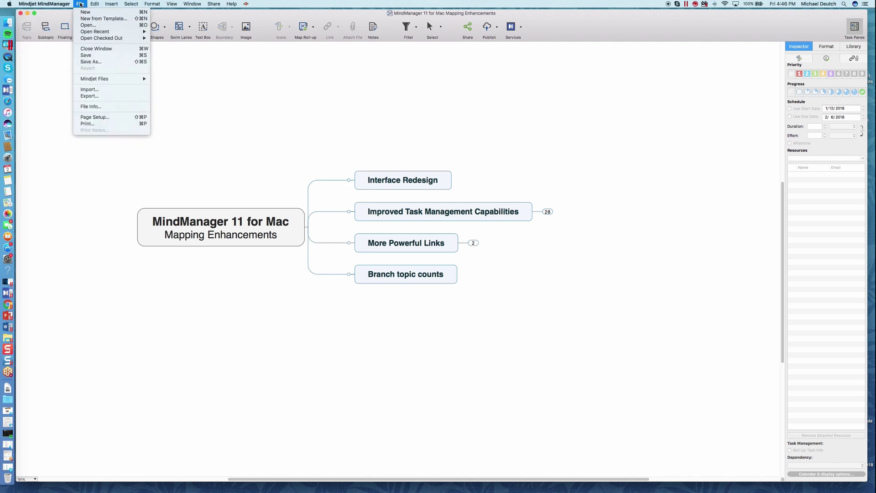
click(99, 96)
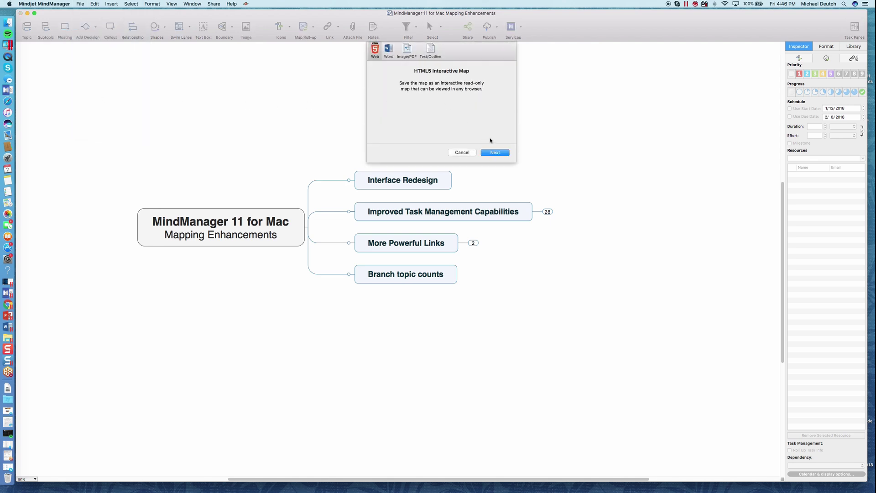
click(495, 153)
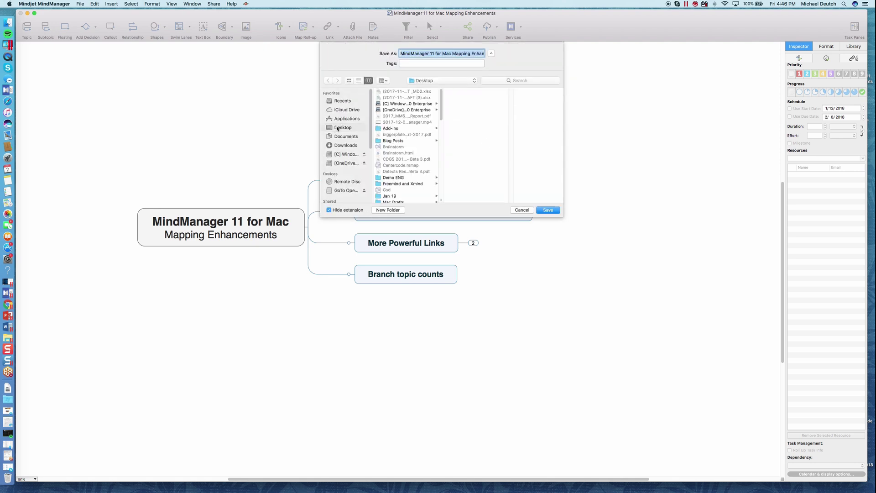
click(548, 210)
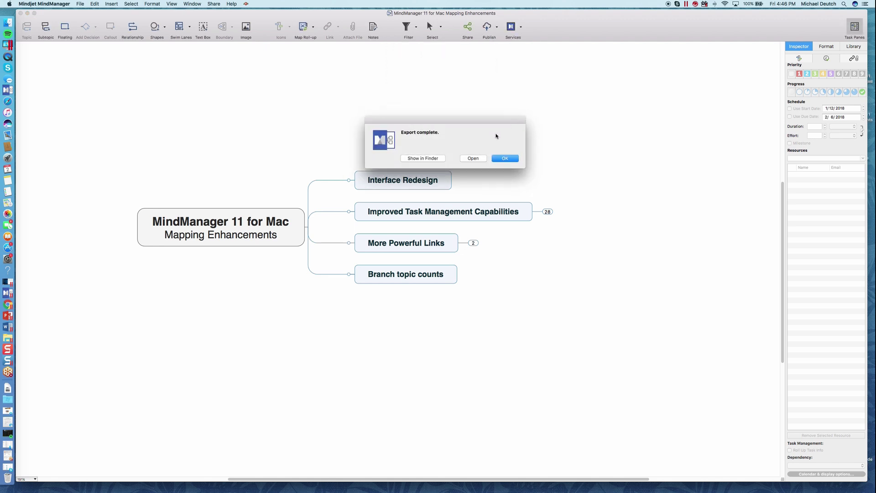
Step: Open the exported map in Safari and expand and collapse the More Powerful Links and Improved Task Management branches
click(471, 159)
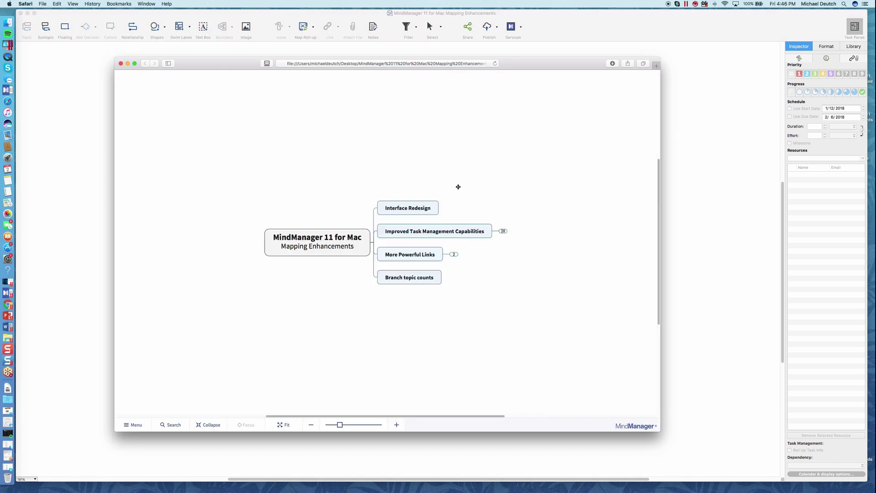
click(453, 255)
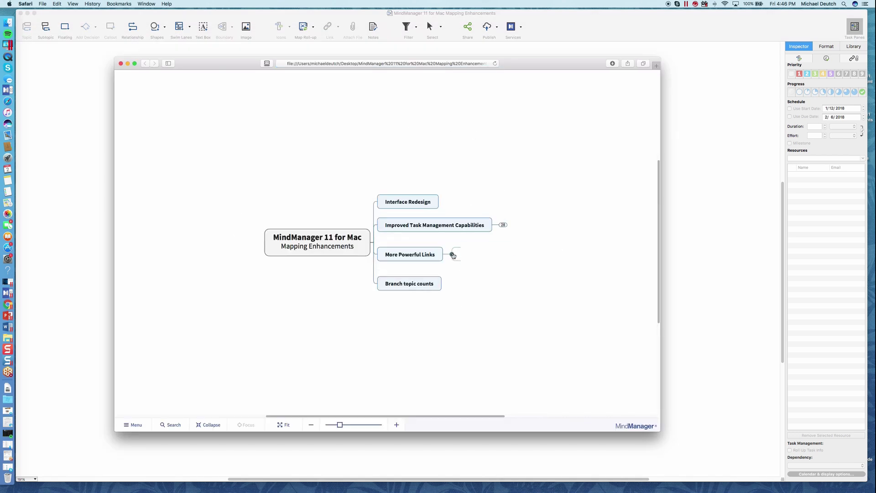
click(502, 226)
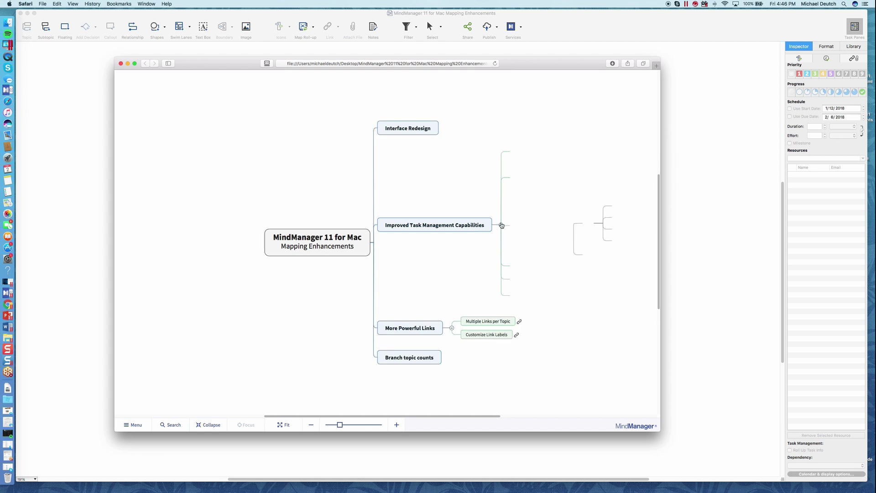
click(532, 227)
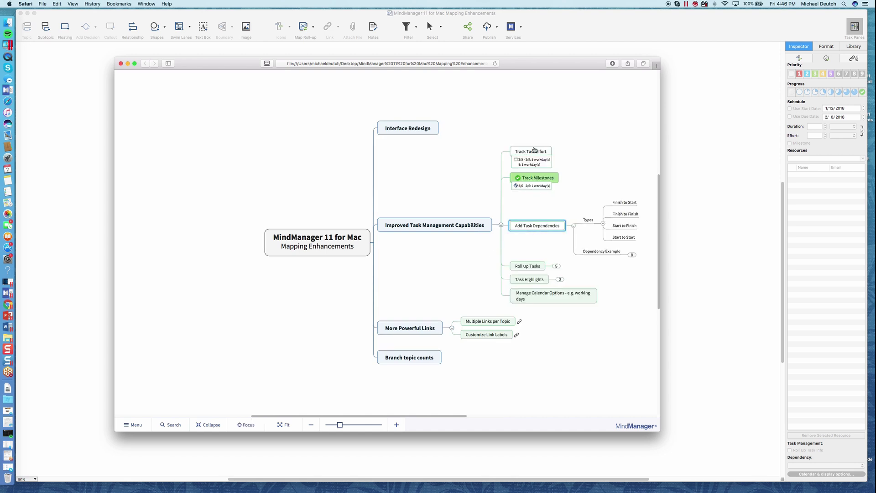
click(501, 225)
click(501, 225)
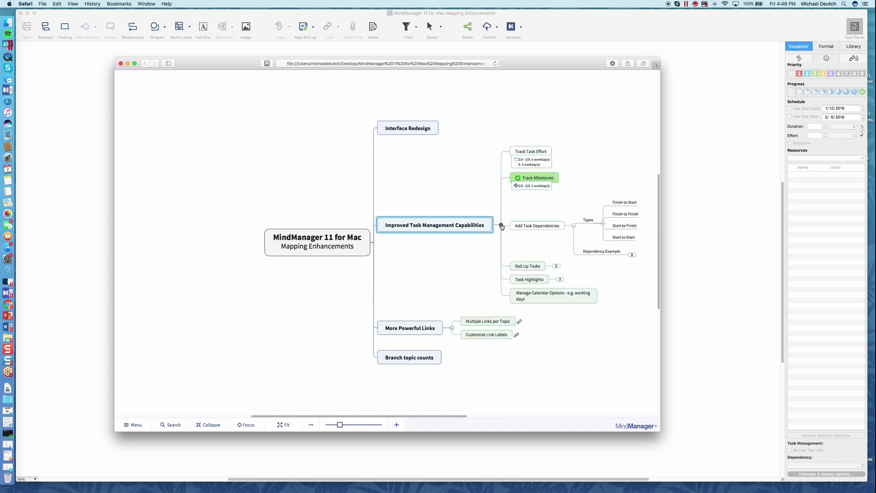
click(574, 226)
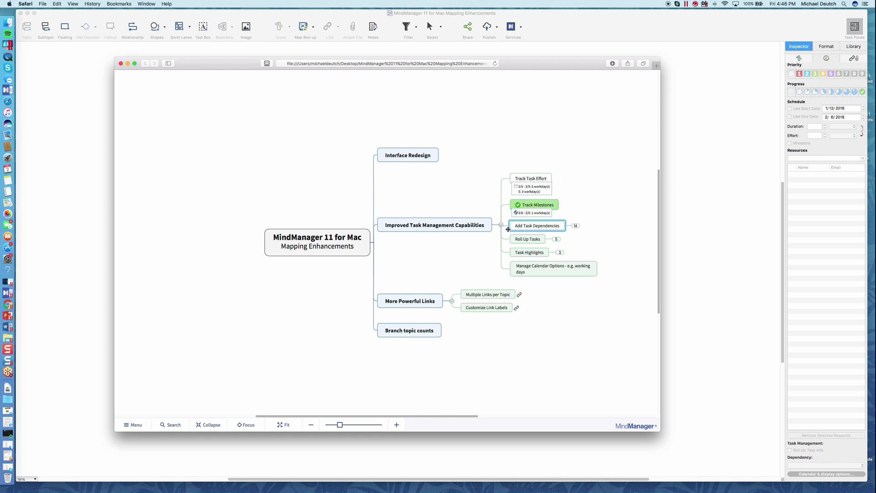
click(502, 225)
click(563, 231)
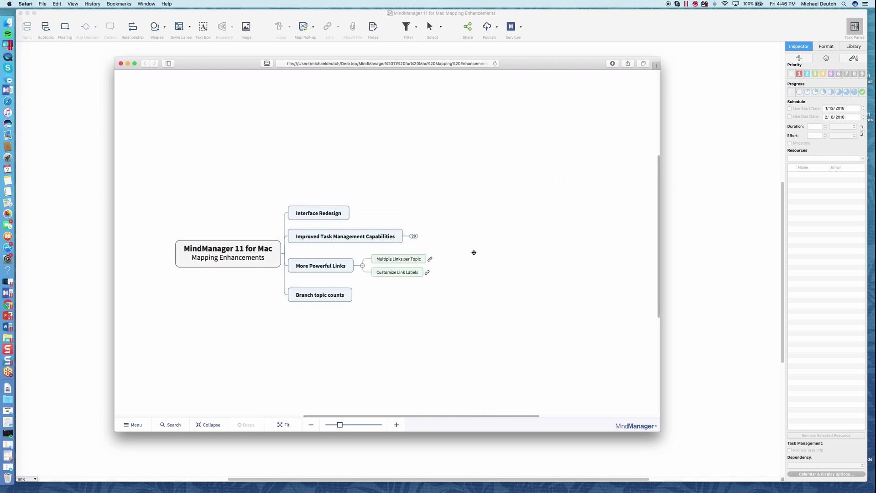
Step: Zoom in twice on the HTML5 map and collapse all its branches
click(401, 425)
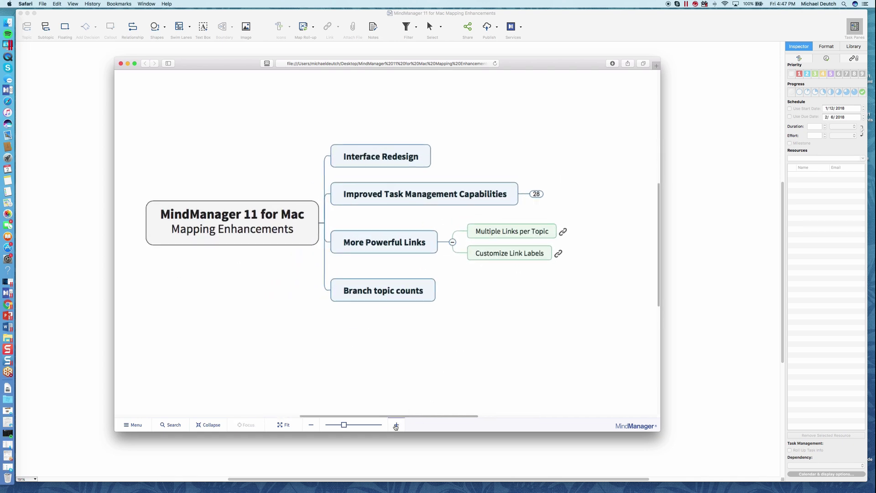
click(283, 427)
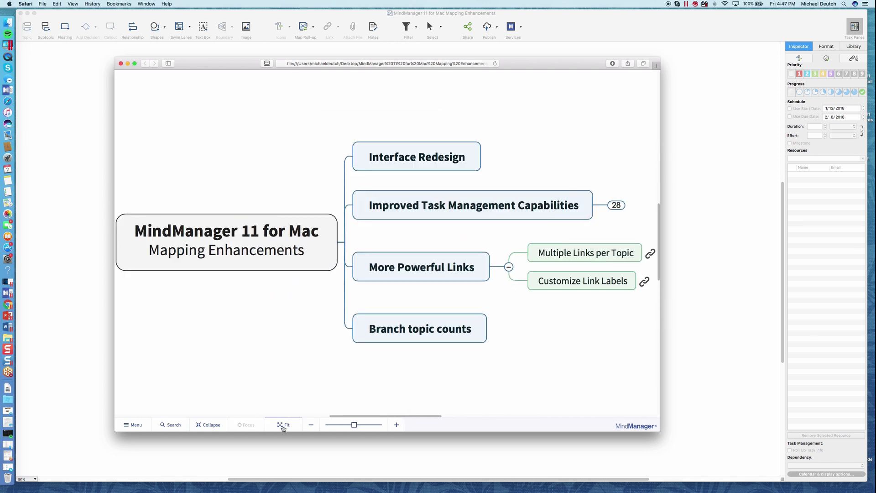
click(210, 426)
click(173, 424)
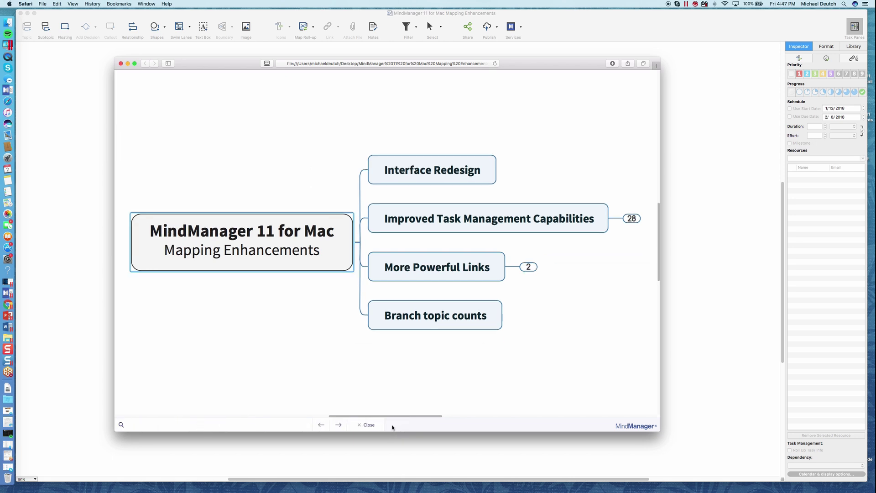
Step: Search the map for 'Link', step through all three matches, then close the search
text(Link)
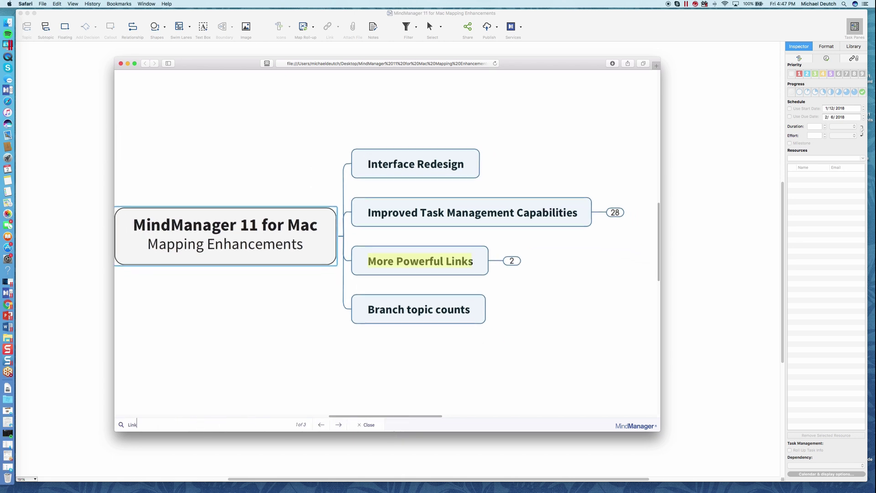
click(339, 427)
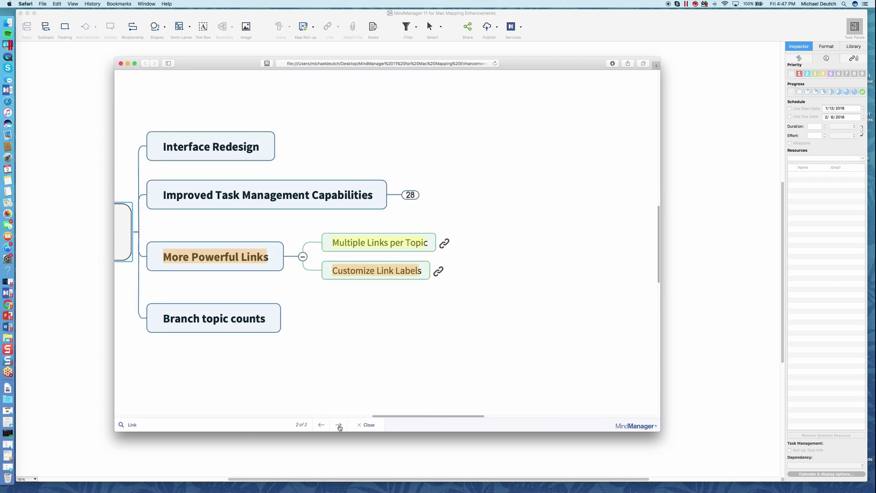
click(338, 427)
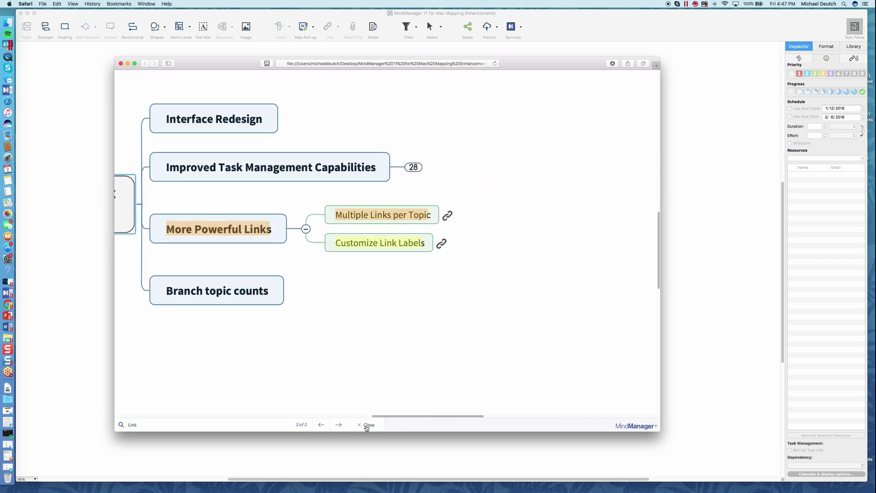
click(367, 425)
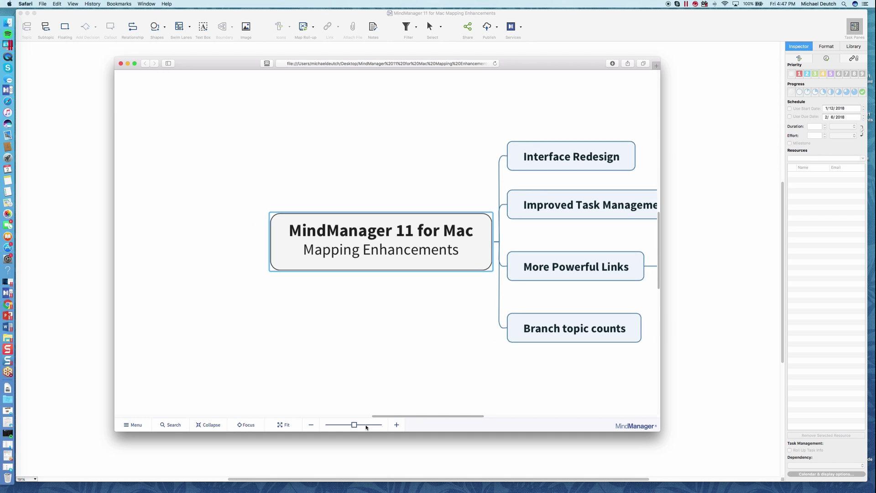
click(133, 424)
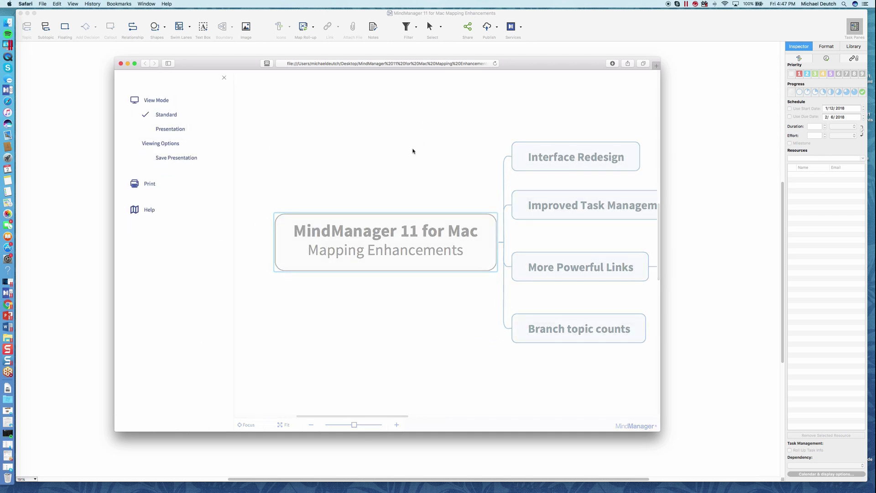
Step: Set the HTML5 map viewer's View Mode to Presentation
click(167, 130)
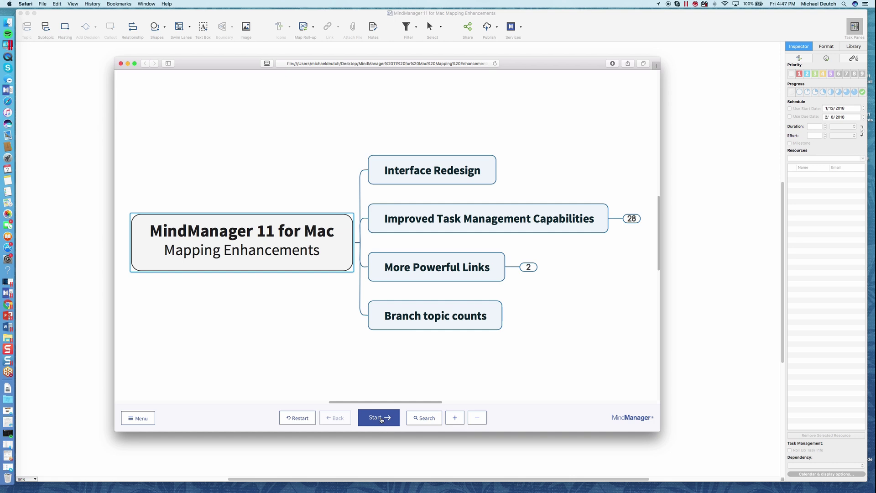
Step: Advance the presentation from Interface Redesign through the dependency types and example tasks up to Task 4
click(378, 417)
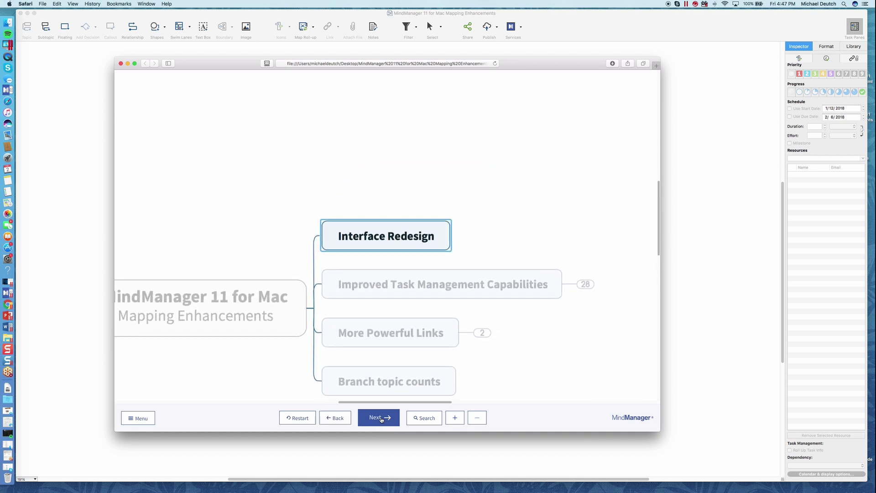
click(379, 418)
click(378, 417)
click(381, 419)
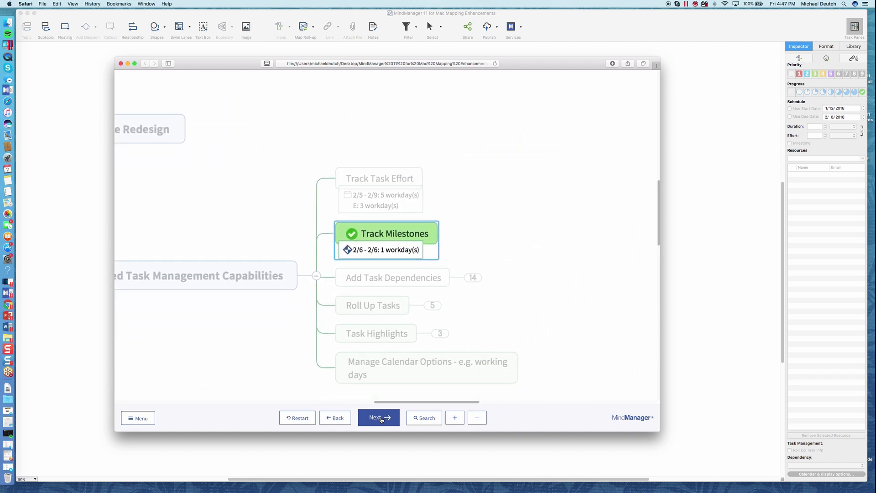
click(381, 419)
click(381, 419)
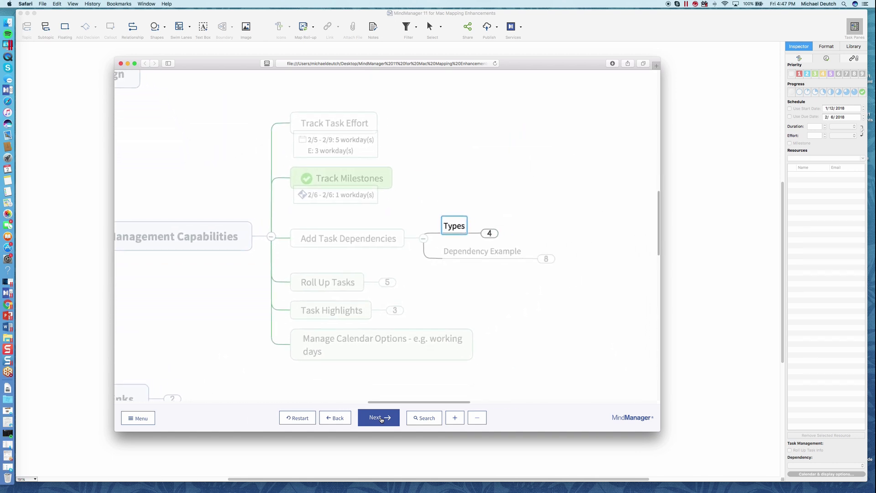
click(381, 418)
click(381, 419)
click(381, 419)
click(381, 418)
click(381, 418)
click(381, 418)
click(381, 418)
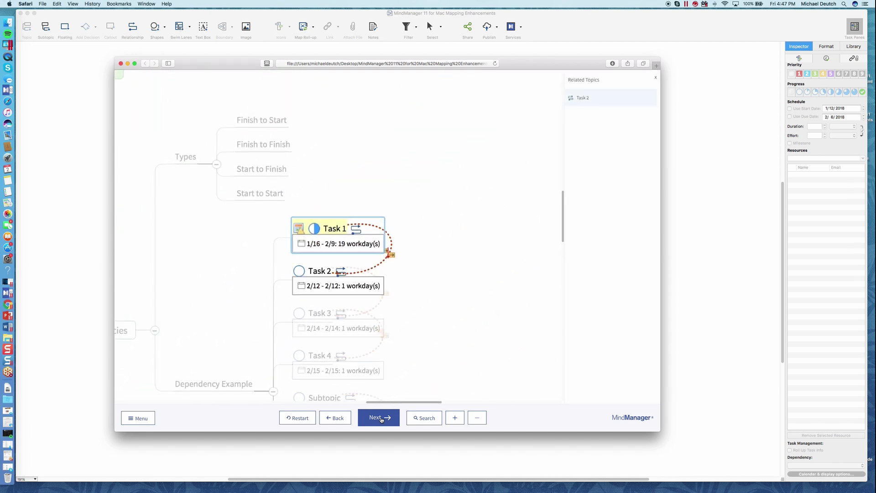
click(381, 418)
click(381, 418)
click(381, 419)
click(381, 418)
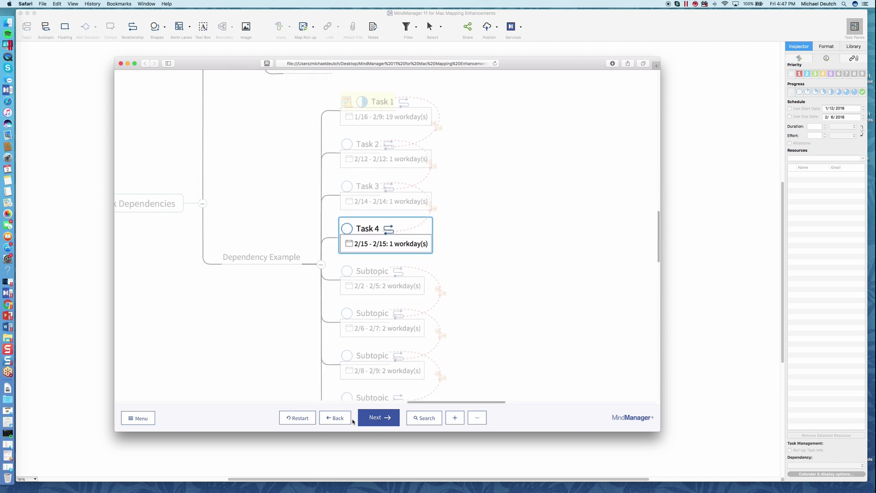
Step: Restart the presentation, advance to Improved Task Management Capabilities, then go back to the central topic
click(301, 419)
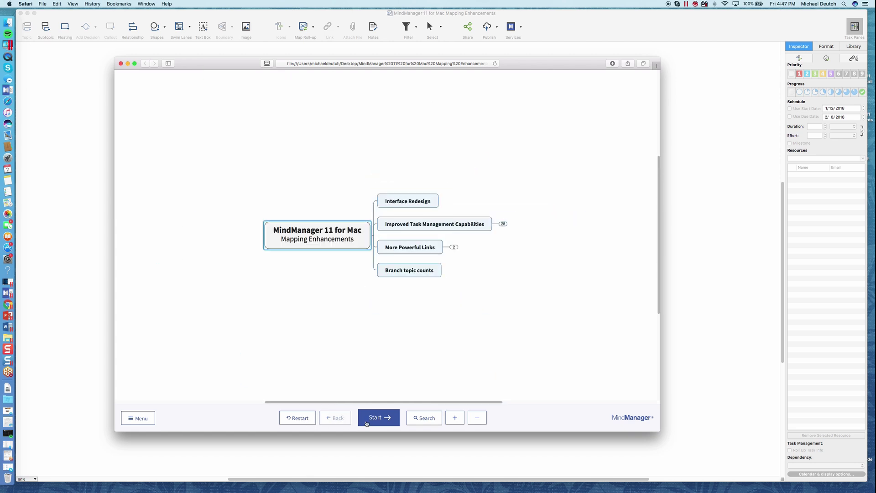
click(370, 421)
click(369, 421)
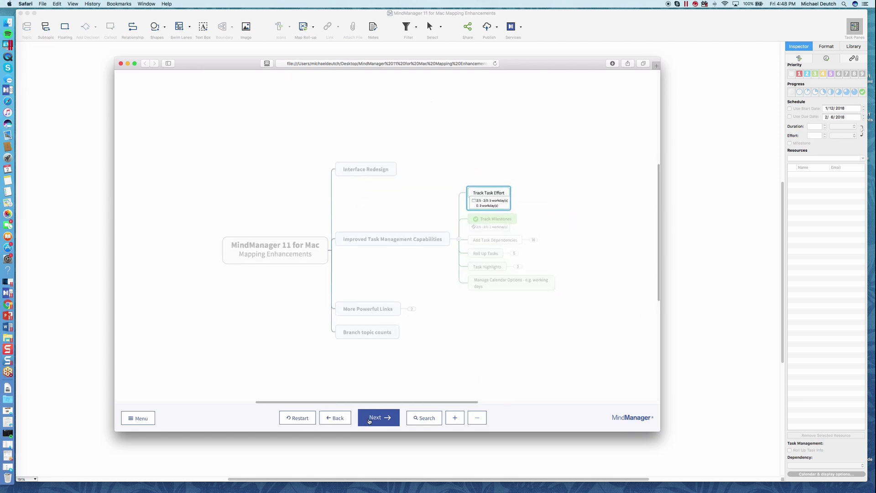
click(337, 422)
click(337, 419)
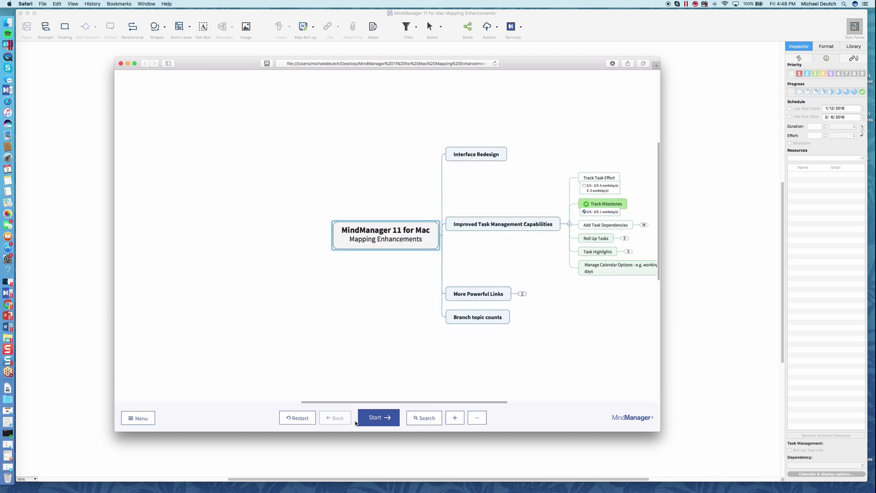
click(411, 421)
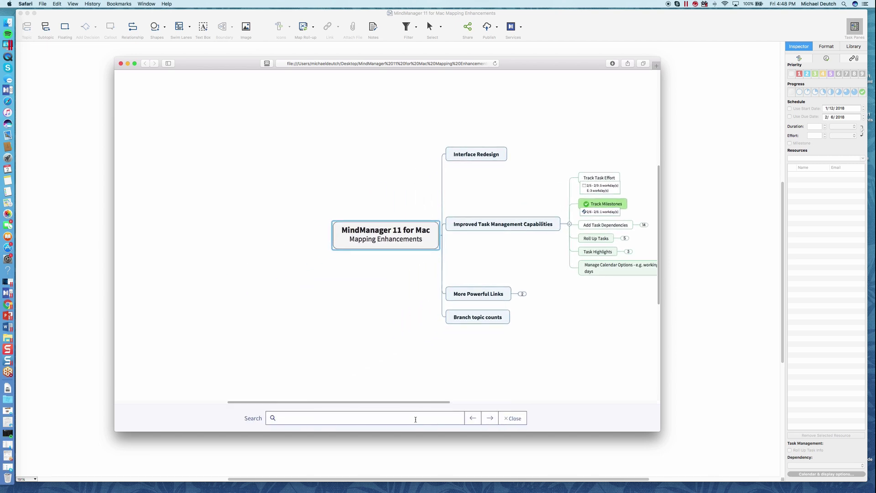
Step: Search the presentation for 'Link', jump through its three matches, and close the search
text(Link)
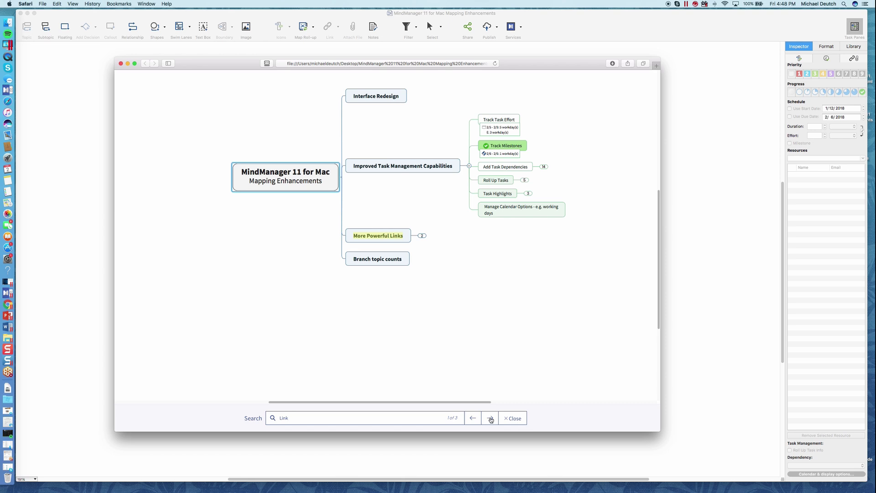
click(490, 419)
click(491, 419)
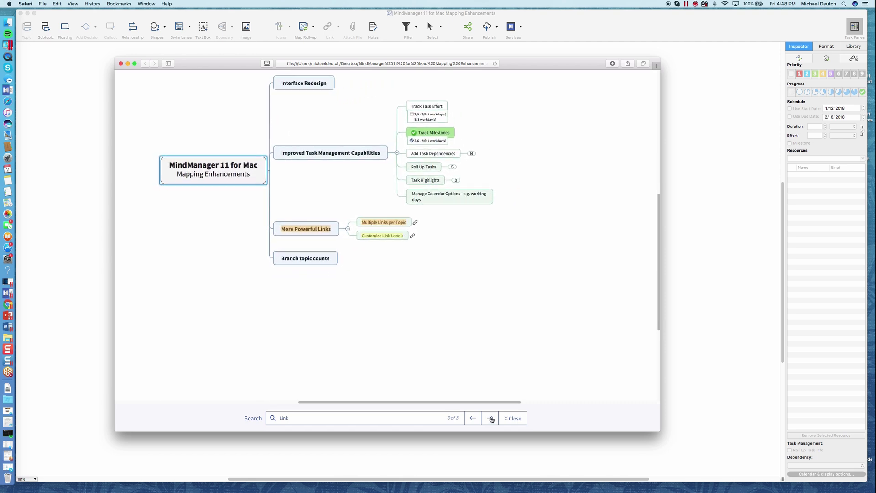
click(510, 419)
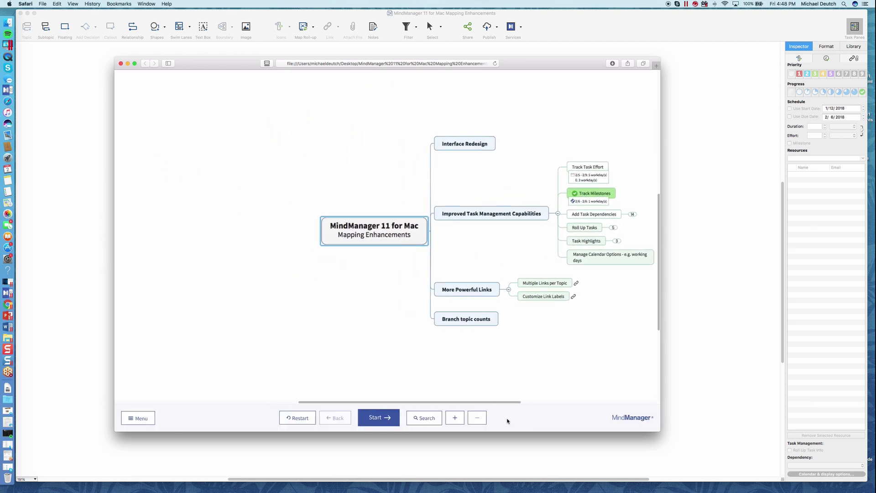
Step: Zoom and pan the map, expand then collapse Add Task Dependencies, and close the browser window
click(459, 419)
click(477, 417)
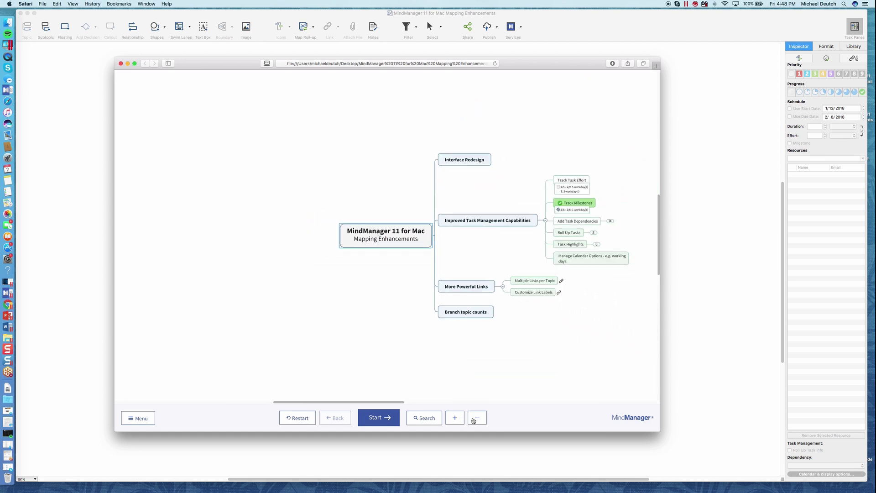
drag(534, 333, 436, 328)
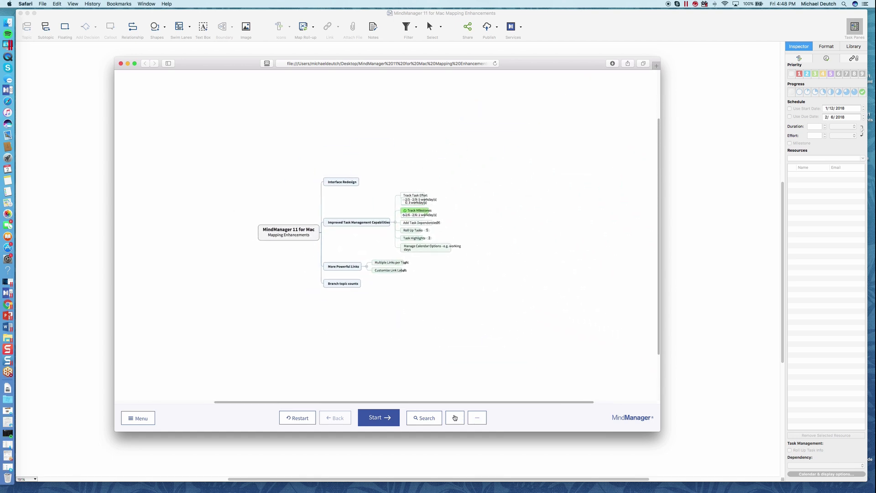
click(455, 417)
click(454, 418)
click(454, 417)
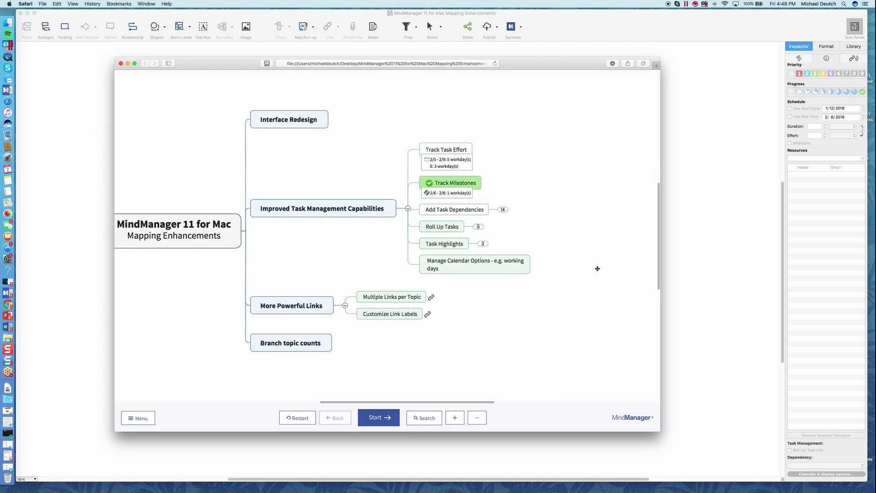
click(507, 211)
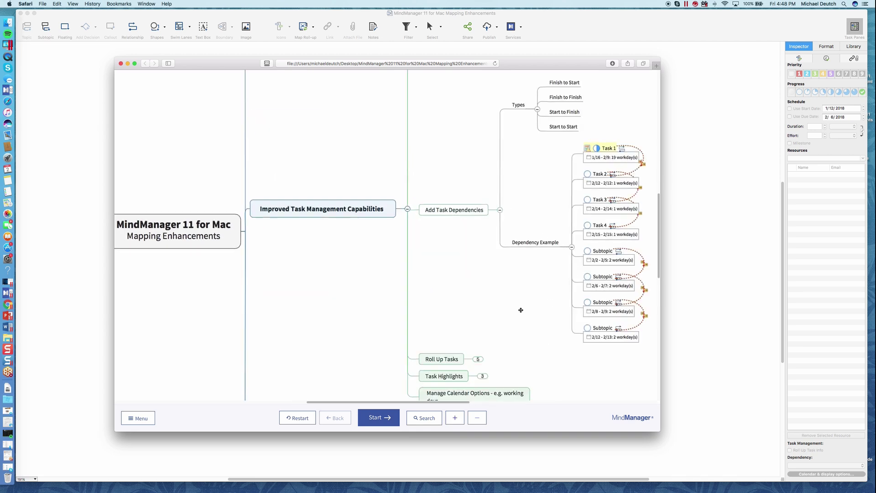
drag(551, 301, 476, 318)
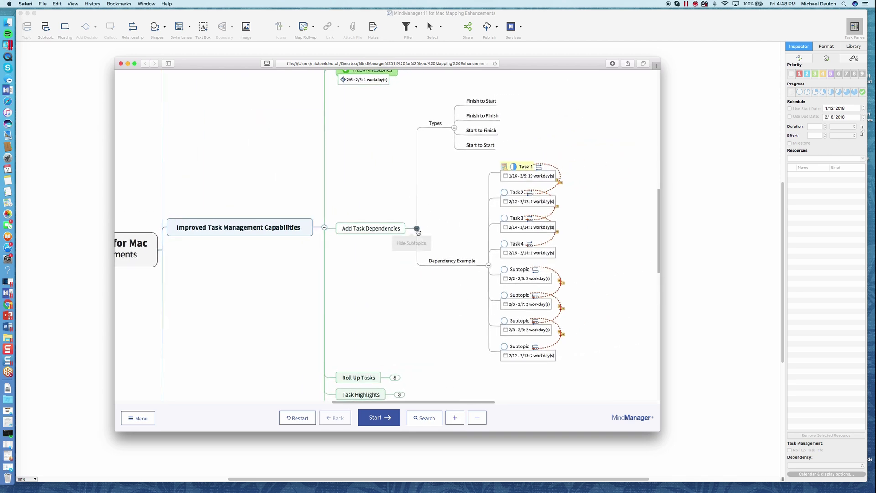
click(417, 228)
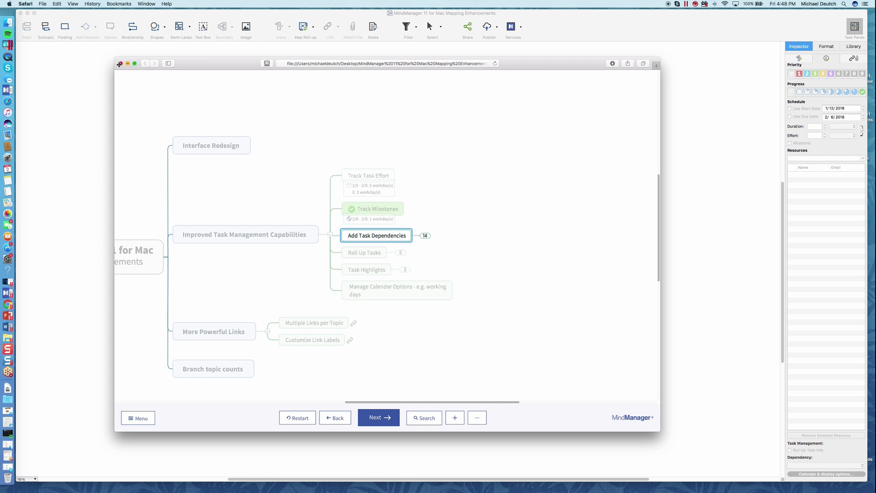
click(120, 64)
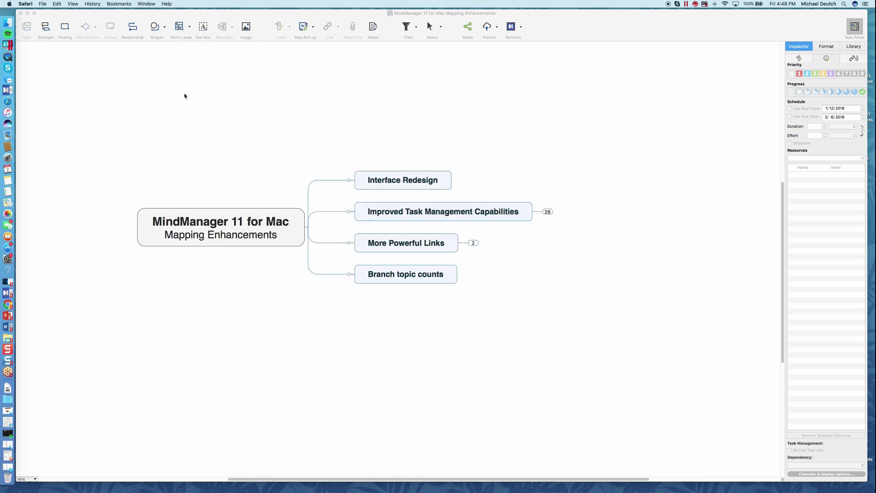
Step: Start a new publish from MindManager's Publish dropdown and select password-protected private publishing
click(199, 232)
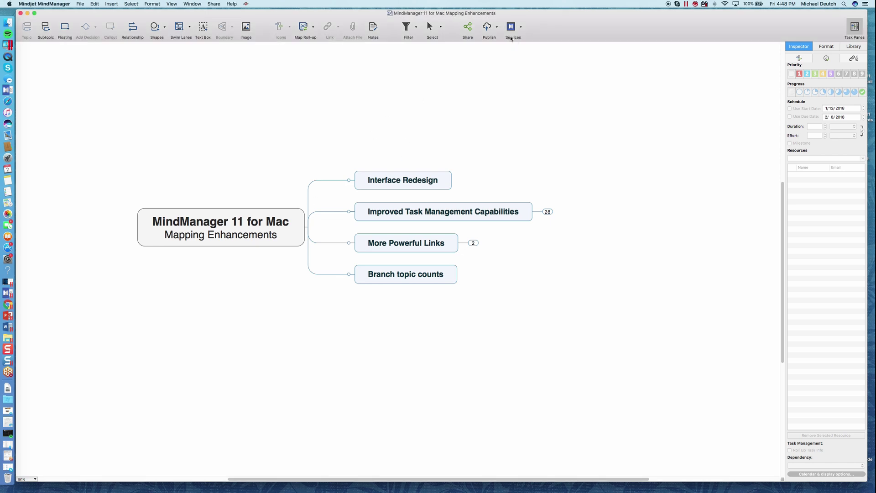
click(487, 27)
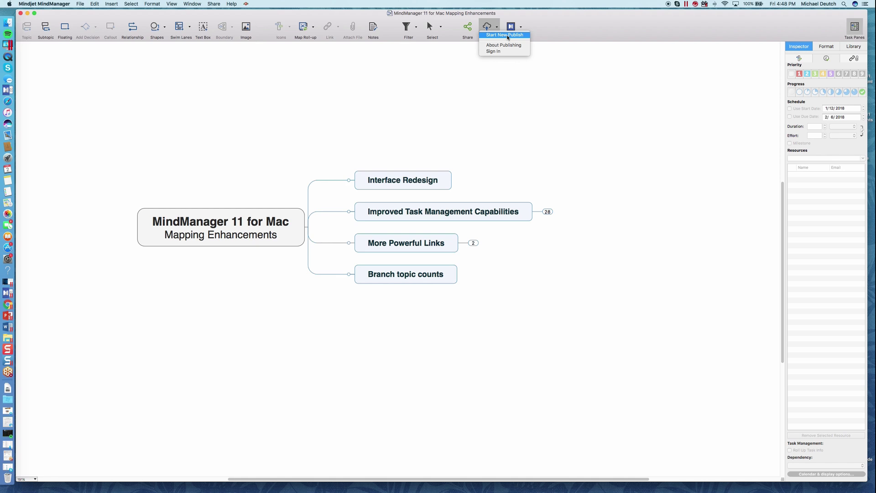
click(504, 35)
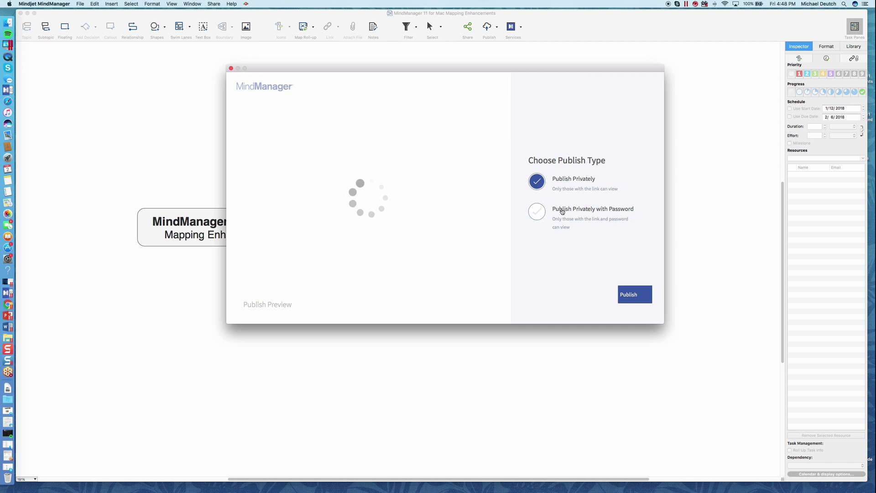
click(562, 211)
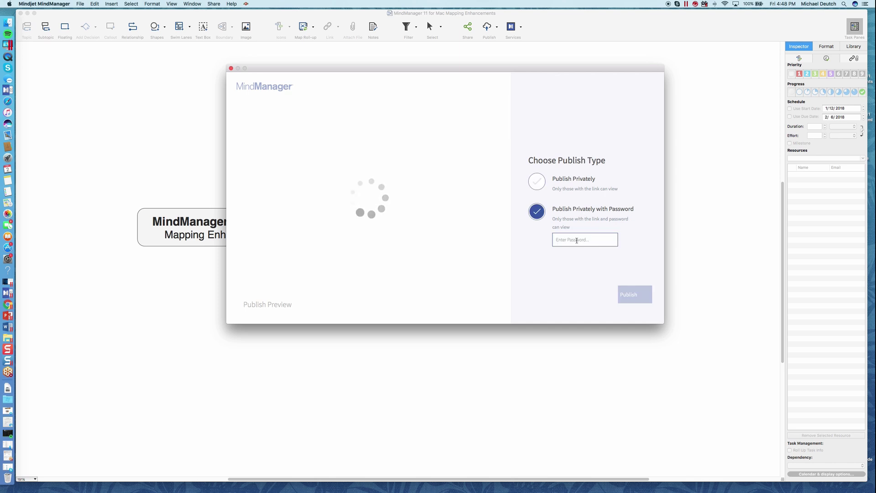
Step: Switch back to plain private publishing and sign in with the account e-mail and password to publish
click(562, 183)
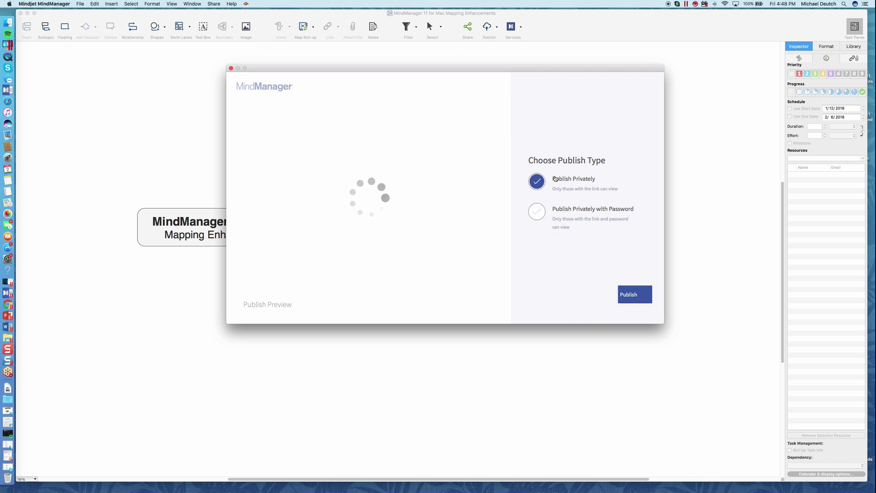
click(636, 296)
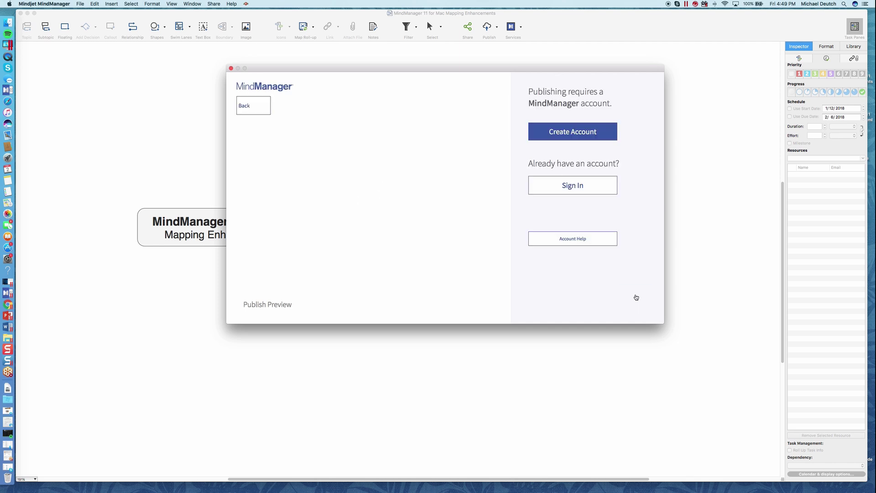
click(562, 191)
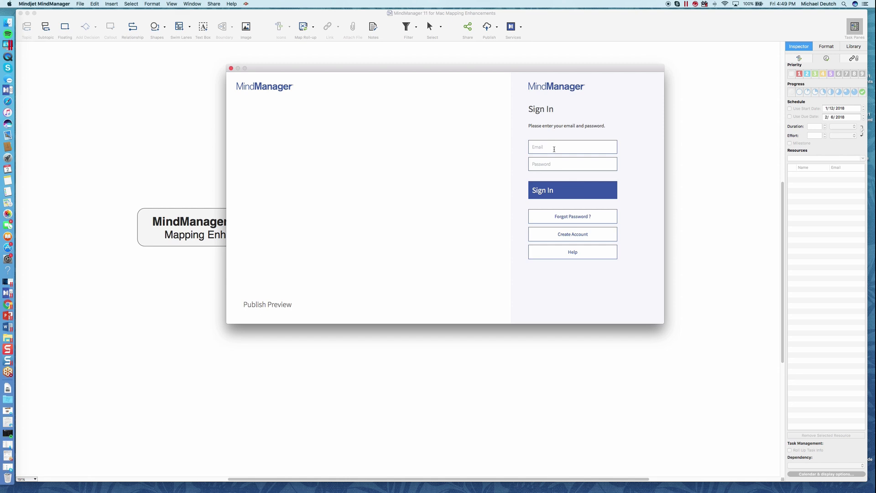
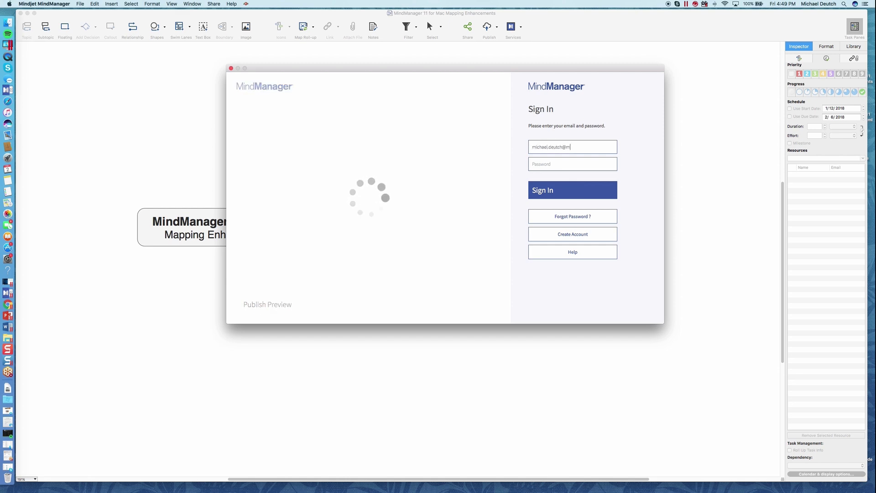
key(Tab)
text(•)
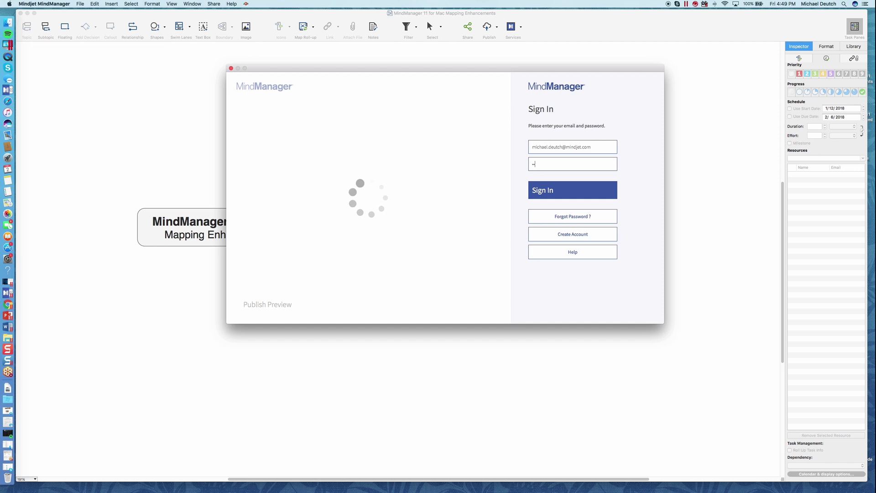
click(550, 195)
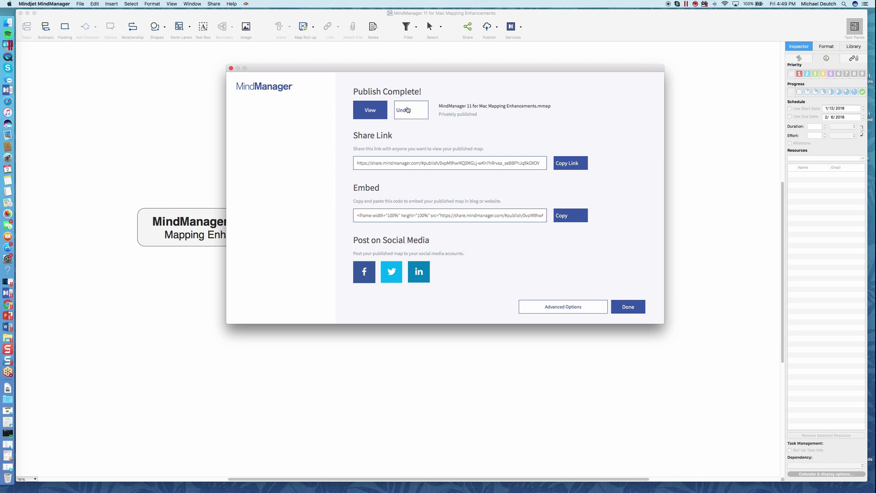
Step: Copy the published map's share link and open Advanced Options
click(570, 163)
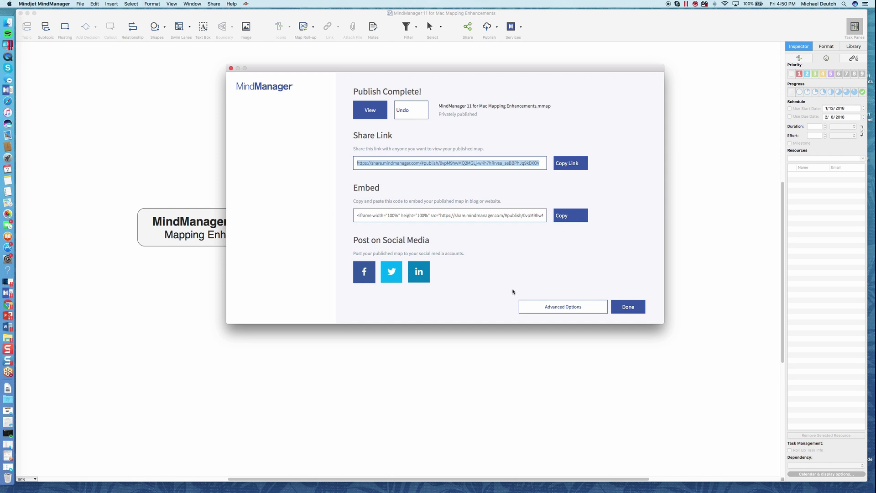
click(569, 307)
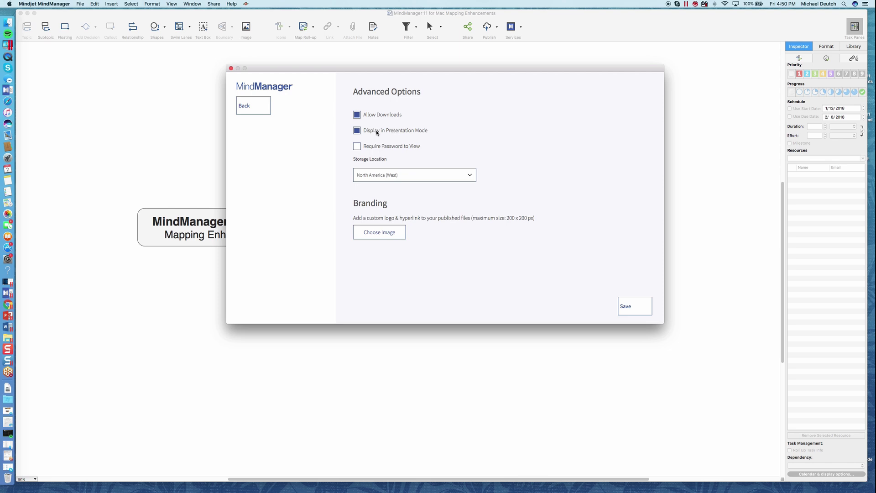
Step: Keep Presentation Mode on, no password, storage in North America (West), and save the publishing options
click(358, 131)
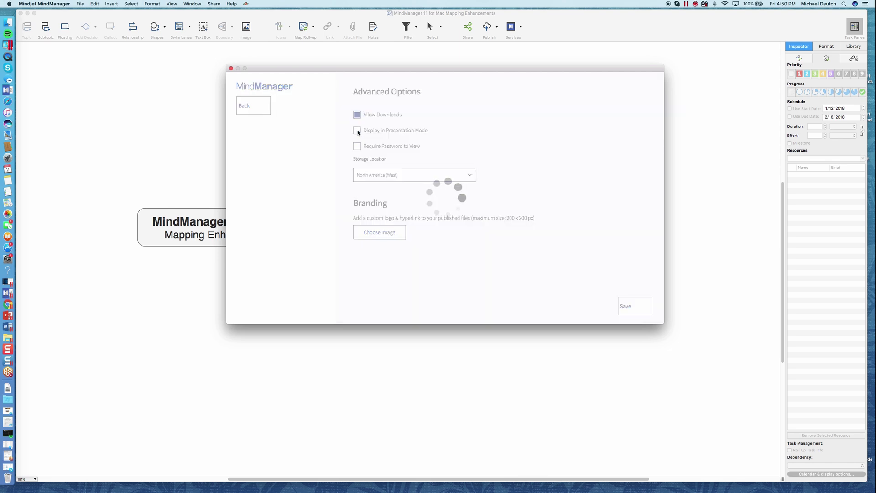
click(358, 131)
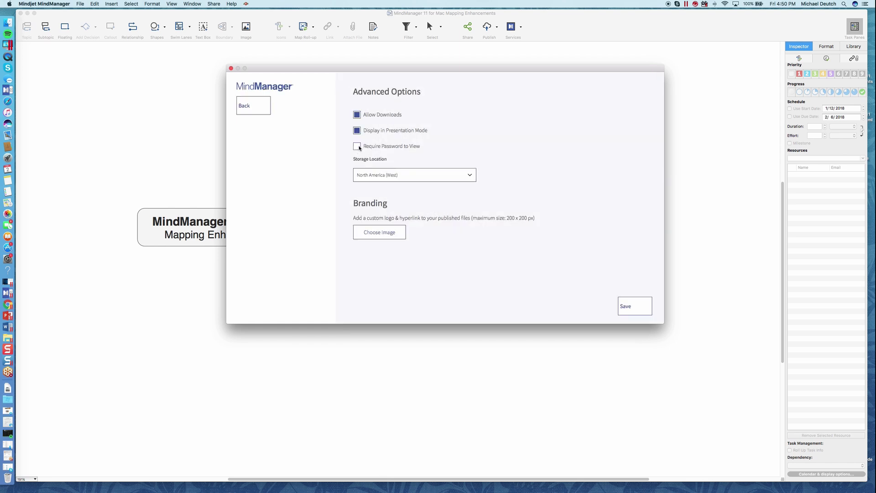
click(358, 146)
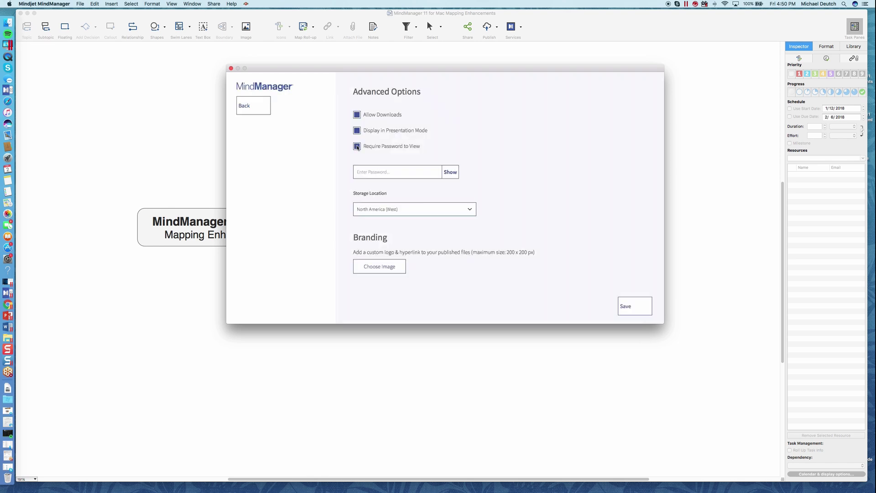
click(358, 146)
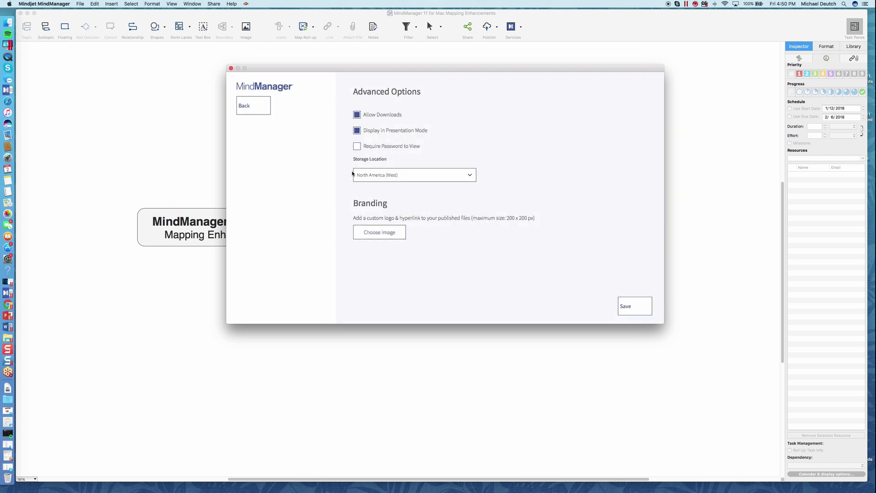
click(420, 177)
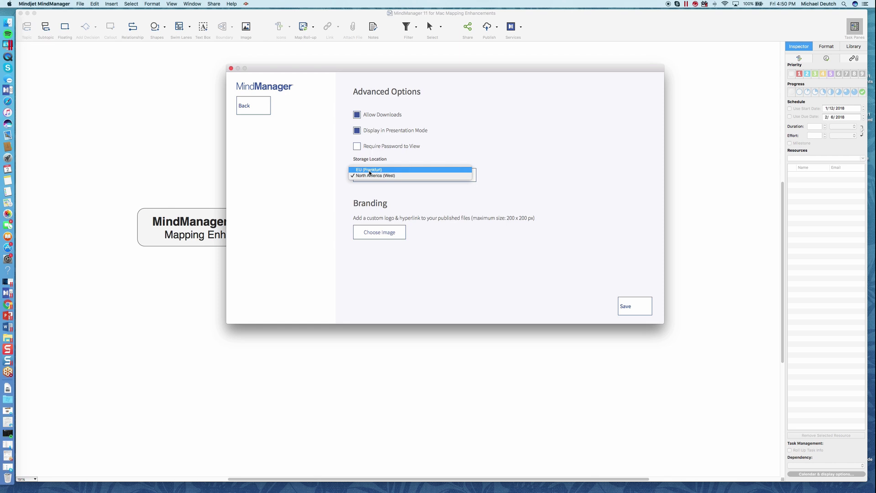
click(370, 171)
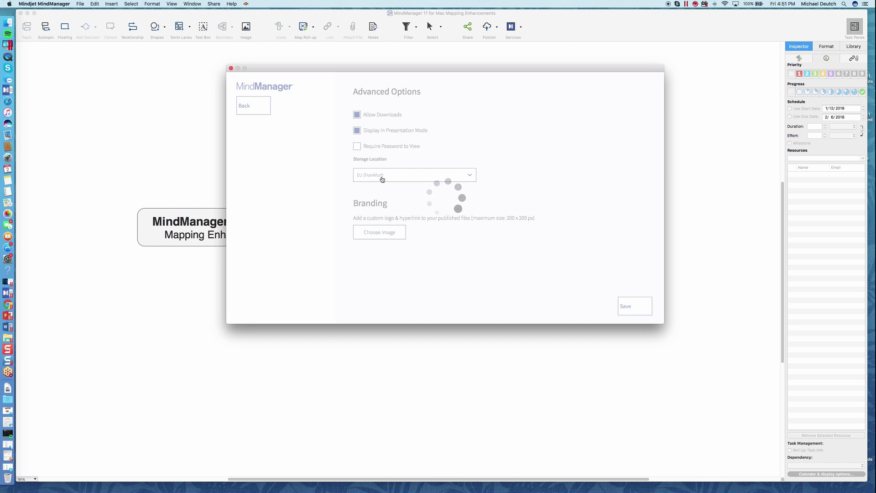
click(370, 176)
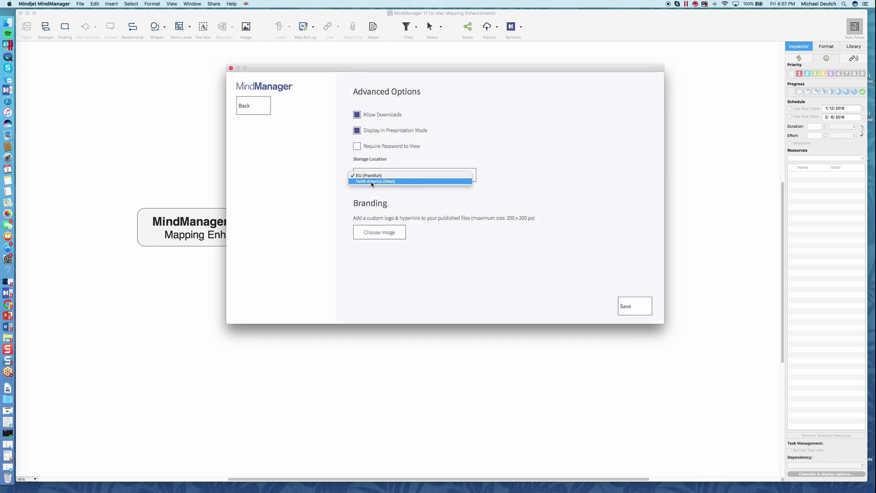
click(372, 183)
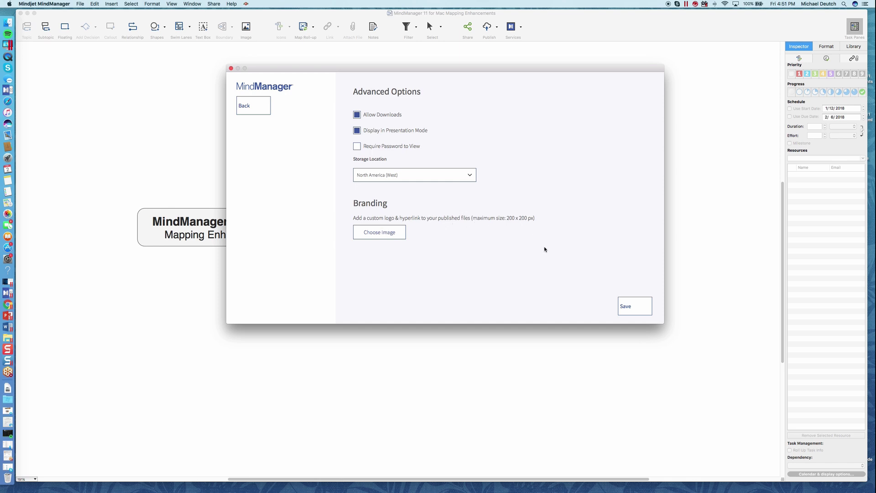
click(640, 308)
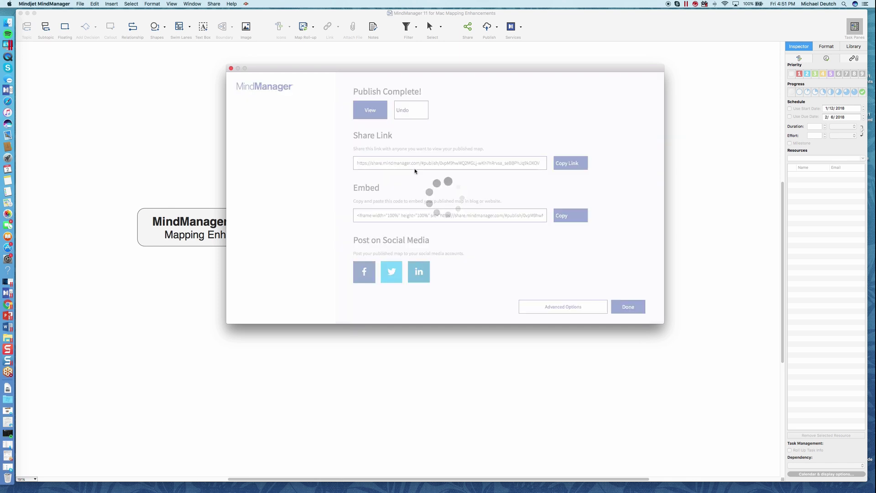
Step: Open the published map and present it, stepping through Track Task Effort, Track Milestones, Add Task Dependencies and Finish to Start
click(370, 110)
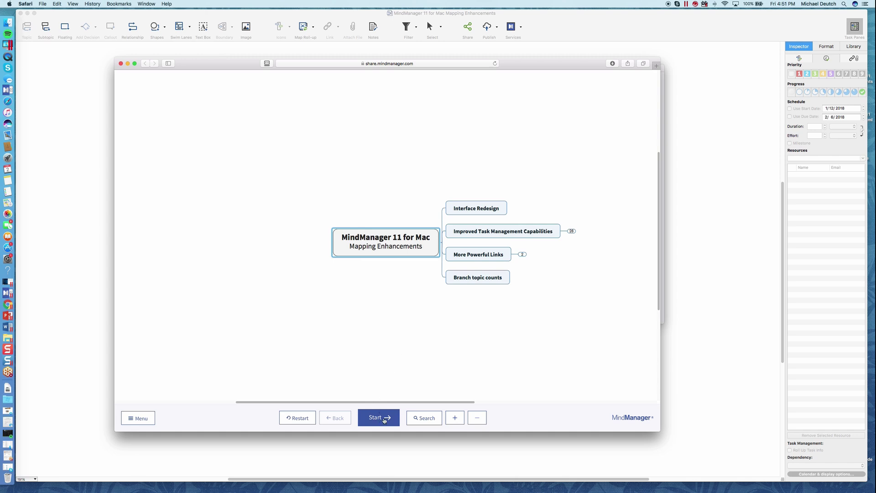
click(385, 420)
click(384, 420)
click(384, 420)
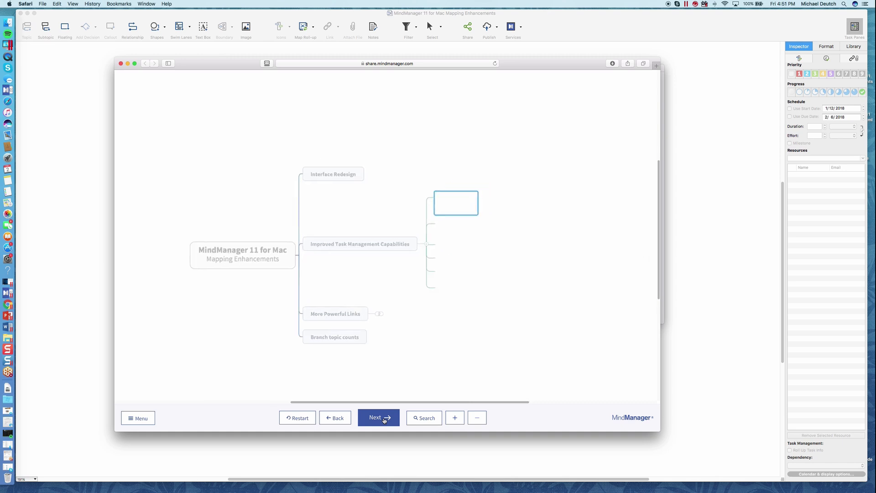
click(385, 421)
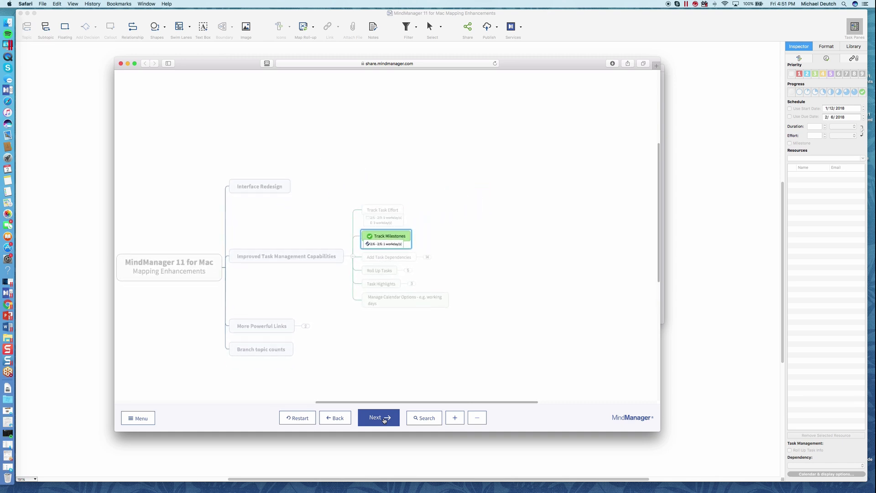
click(384, 420)
click(384, 420)
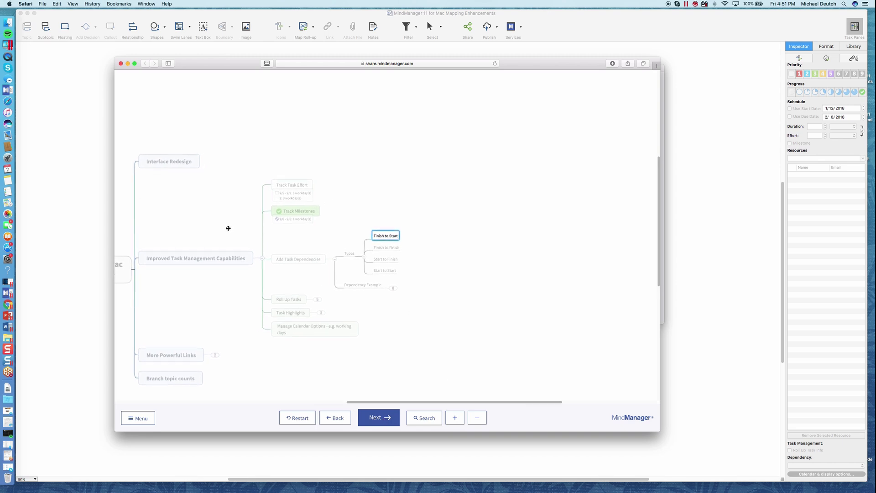
Step: Jump back to Improved Task Management Capabilities, then present More Powerful Links down to Customize Link Labels and its links
click(204, 260)
click(343, 333)
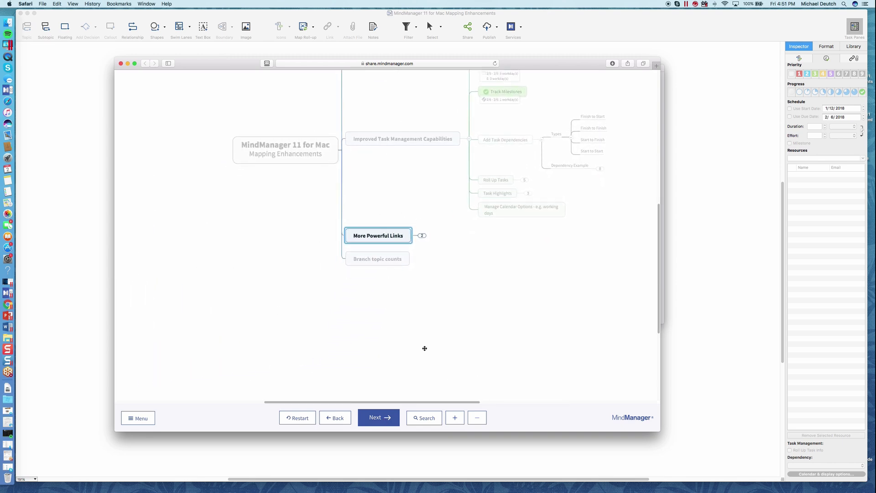
click(388, 417)
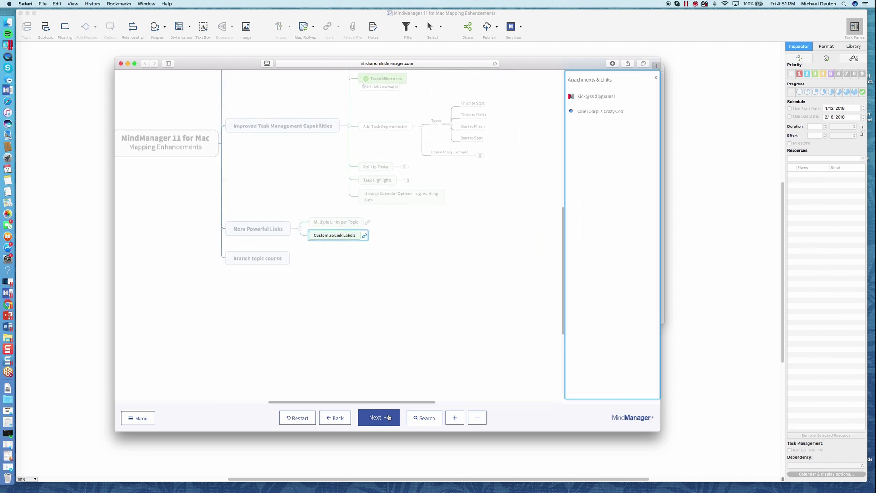
click(142, 418)
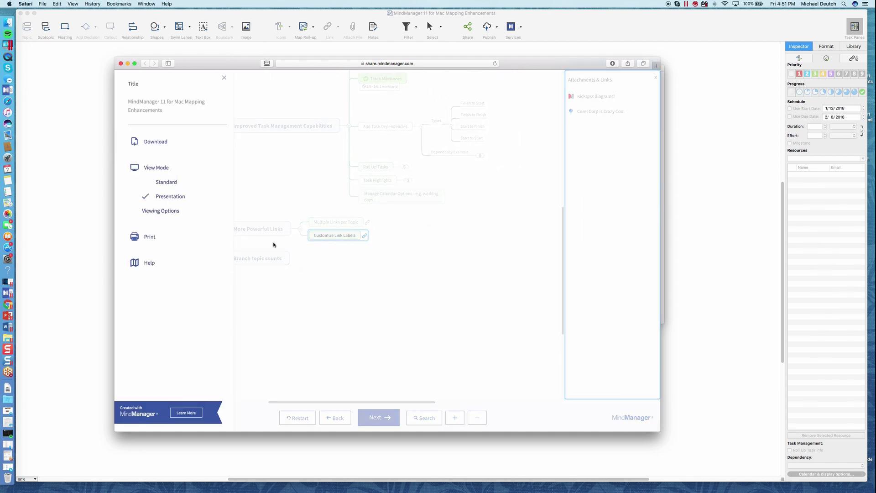
Step: Switch to Standard view and expand Improved Task Management Capabilities, leaving Add Task Dependencies collapsed
click(165, 183)
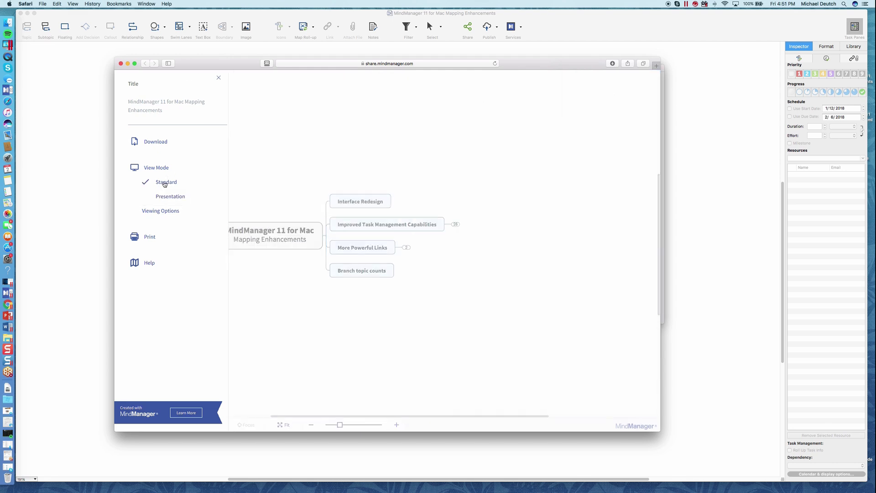
click(415, 225)
click(455, 225)
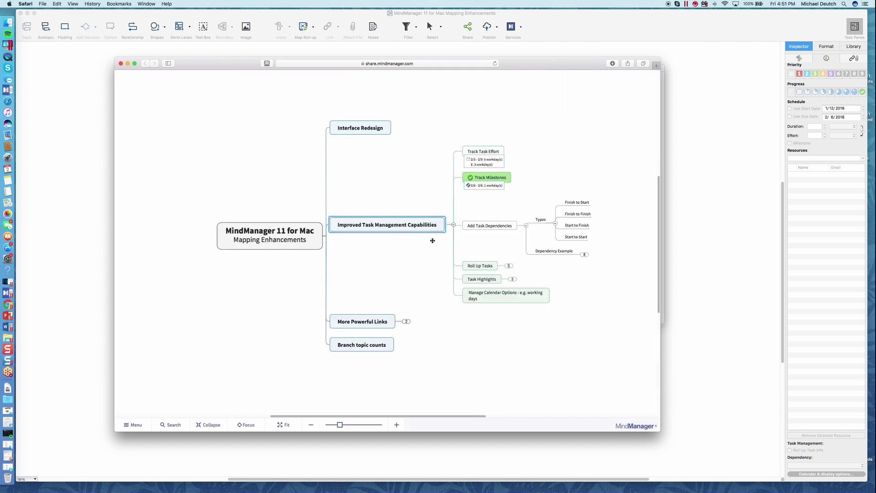
click(527, 226)
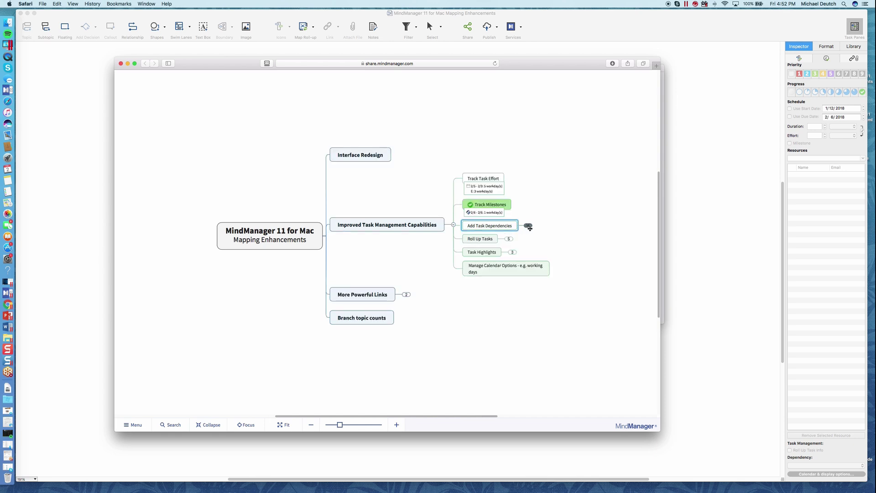